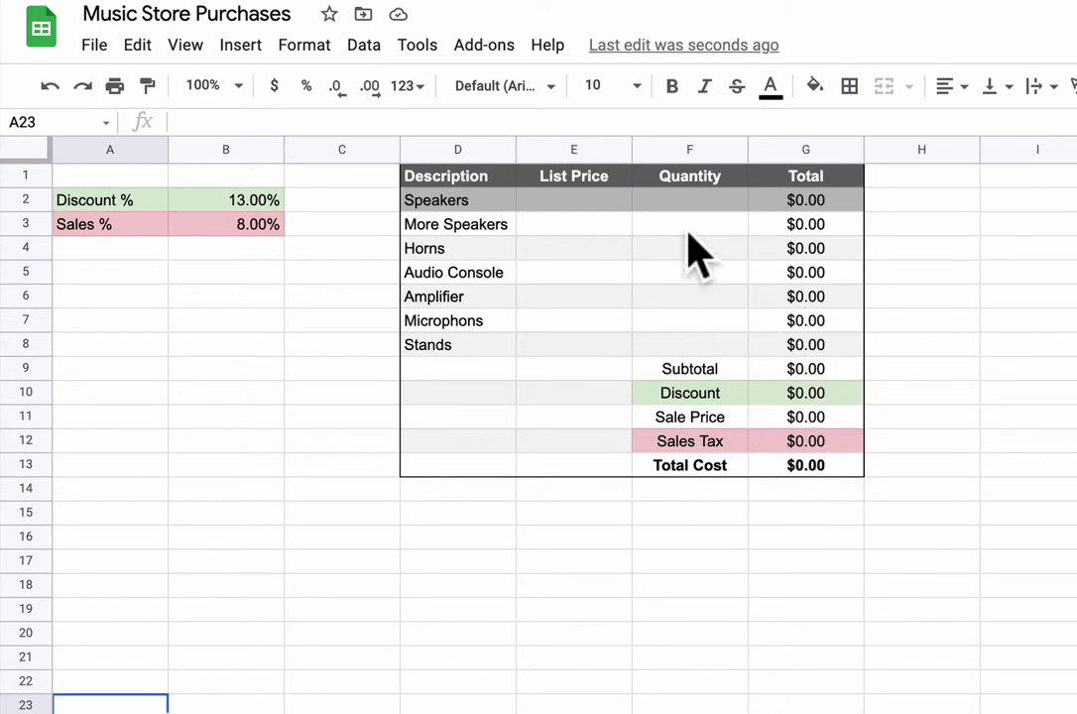
- Review the table's column headers and the 13% discount and 8% sales rates
{"action": "left_click", "coordinate": [573, 147]}
{"action": "left_click", "coordinate": [451, 149]}
{"action": "left_click", "coordinate": [561, 147]}
{"action": "left_click", "coordinate": [686, 147]}
{"action": "left_click", "coordinate": [809, 148]}
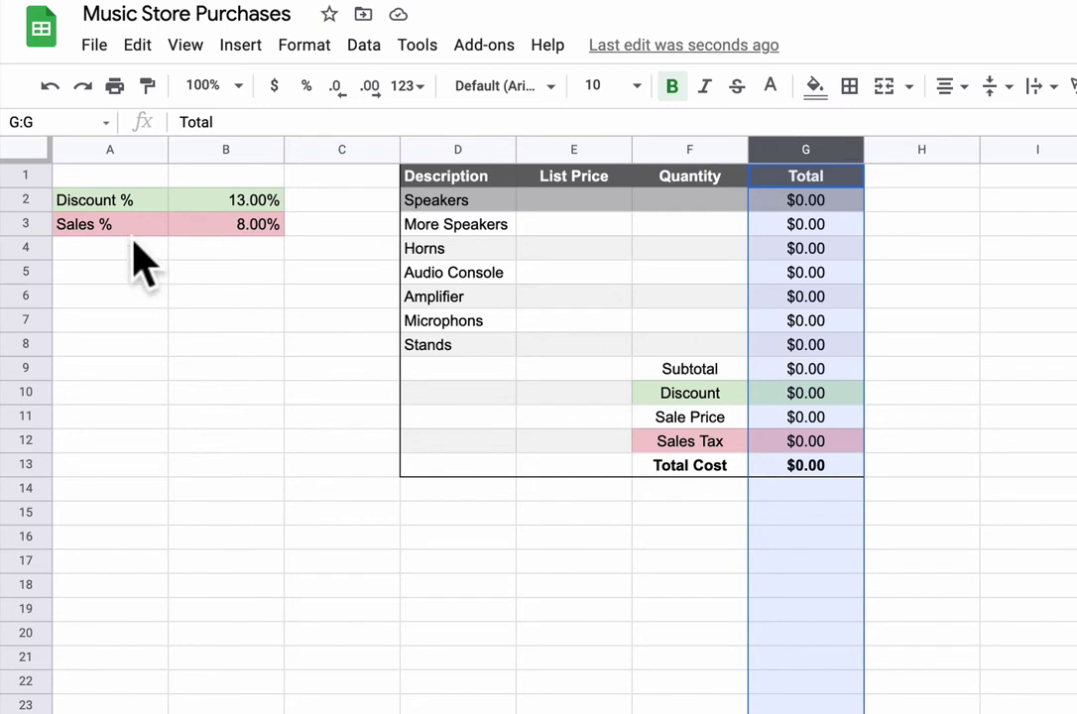
{"action": "left_click", "coordinate": [109, 200]}
{"action": "left_click_drag", "start_coordinate": [109, 198], "coordinate": [209, 231]}
{"action": "left_click", "coordinate": [162, 226]}
{"action": "left_click", "coordinate": [227, 197]}
{"action": "left_click", "coordinate": [231, 224]}
{"action": "left_click", "coordinate": [234, 204]}
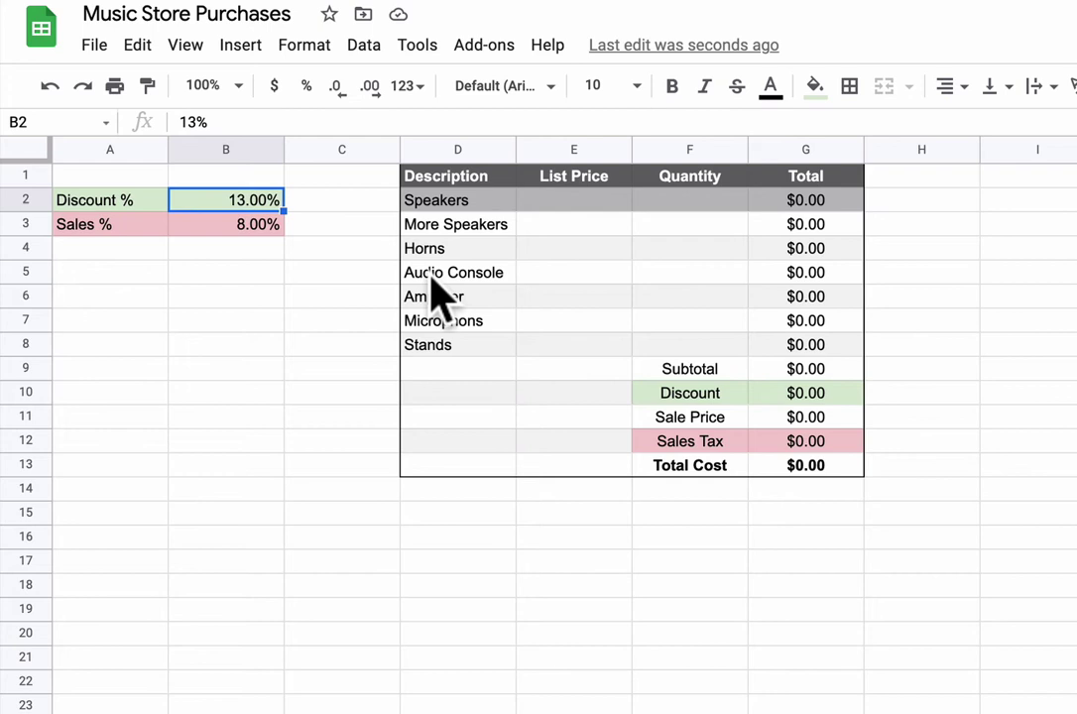
- Enter list prices 100, 200, 300 and 400, starting at Speakers
{"action": "left_click", "coordinate": [585, 206]}
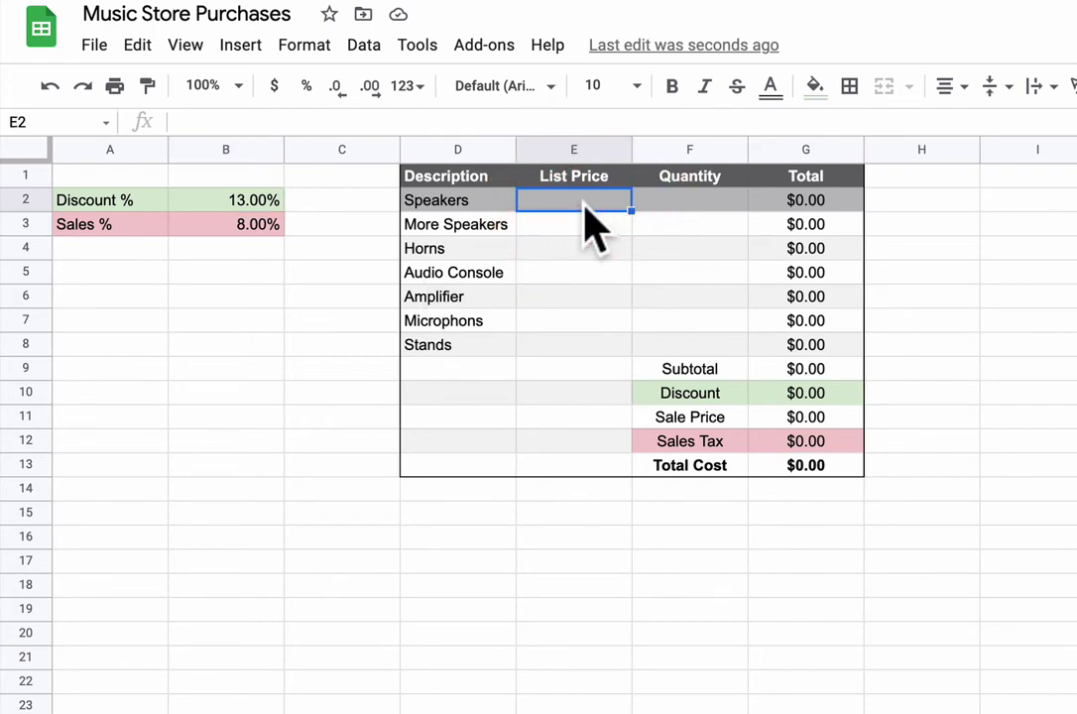
{"action": "type", "text": "100"}
{"action": "key", "text": "Return"}
{"action": "type", "text": "200"}
{"action": "key", "text": "Return"}
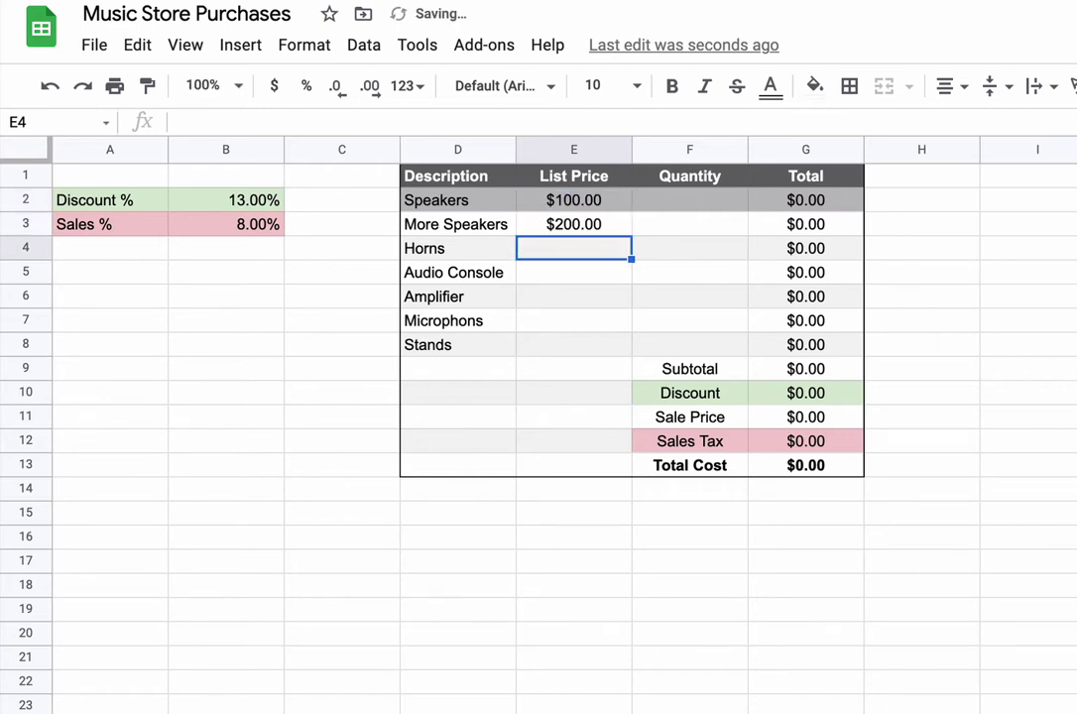
{"action": "type", "text": "300"}
{"action": "key", "text": "Return"}
{"action": "type", "text": "400"}
{"action": "key", "text": "Return"}
- Enter list prices 500, 600 and 700 for the remaining items down to Stands
{"action": "type", "text": "500"}
{"action": "key", "text": "Return"}
{"action": "type", "text": "600"}
{"action": "key", "text": "Return"}
{"action": "type", "text": "700"}
{"action": "key", "text": "Return"}
{"action": "key", "text": "Right"}
{"action": "key", "text": "Up"}
{"action": "key", "text": "Up"}
{"action": "key", "text": "Up"}
{"action": "key", "text": "Up"}
{"action": "key", "text": "Up"}
{"action": "key", "text": "Up"}
{"action": "key", "text": "Up"}
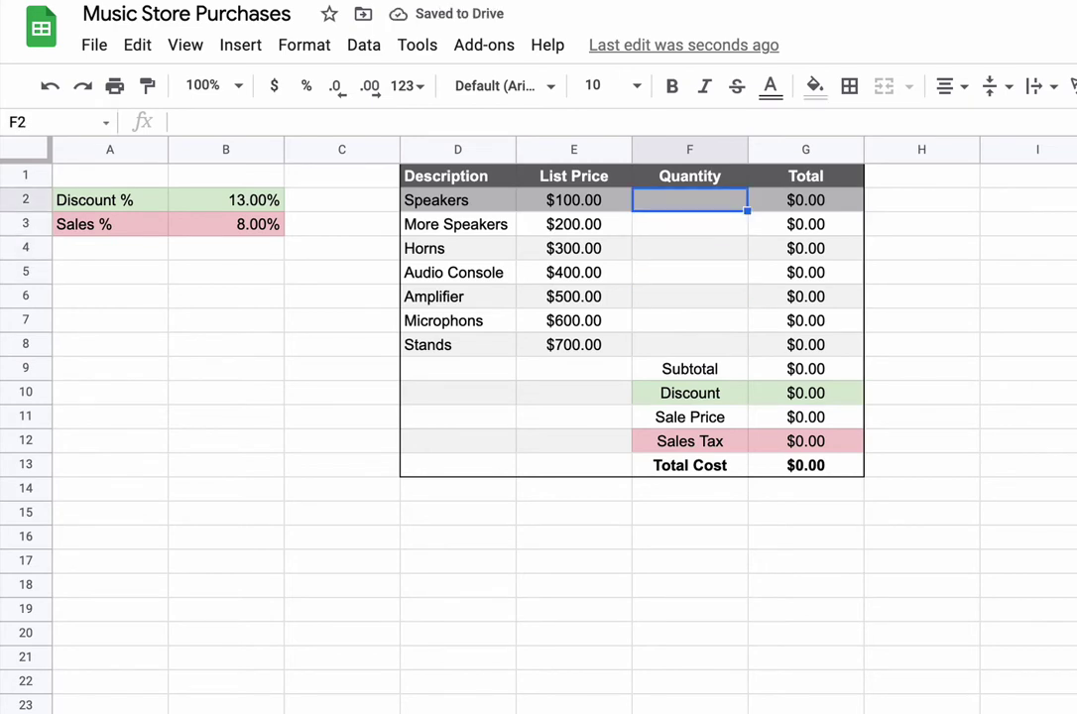
- Enter quantities 1 through 7 from Stands up to Speakers in the Quantity column
{"action": "key", "text": "Down"}
{"action": "key", "text": "Down"}
{"action": "key", "text": "Down"}
{"action": "key", "text": "Down"}
{"action": "key", "text": "Down"}
{"action": "key", "text": "Down"}
{"action": "type", "text": "1"}
{"action": "key", "text": "Up"}
{"action": "type", "text": "2"}
{"action": "key", "text": "Up"}
{"action": "type", "text": "3"}
{"action": "key", "text": "Up"}
{"action": "type", "text": "4"}
{"action": "key", "text": "Up"}
{"action": "type", "text": "5"}
{"action": "key", "text": "Up"}
{"action": "type", "text": "6"}
{"action": "key", "text": "Up"}
{"action": "type", "text": "7"}
{"action": "key", "text": "Return"}
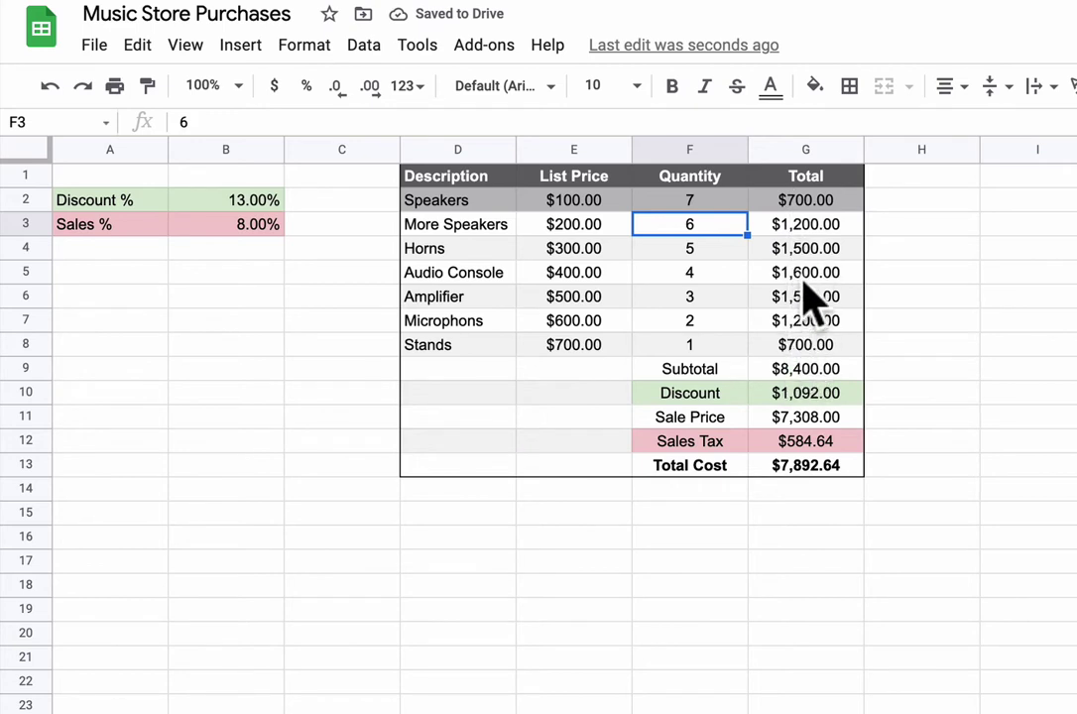
{"action": "left_click", "coordinate": [664, 194]}
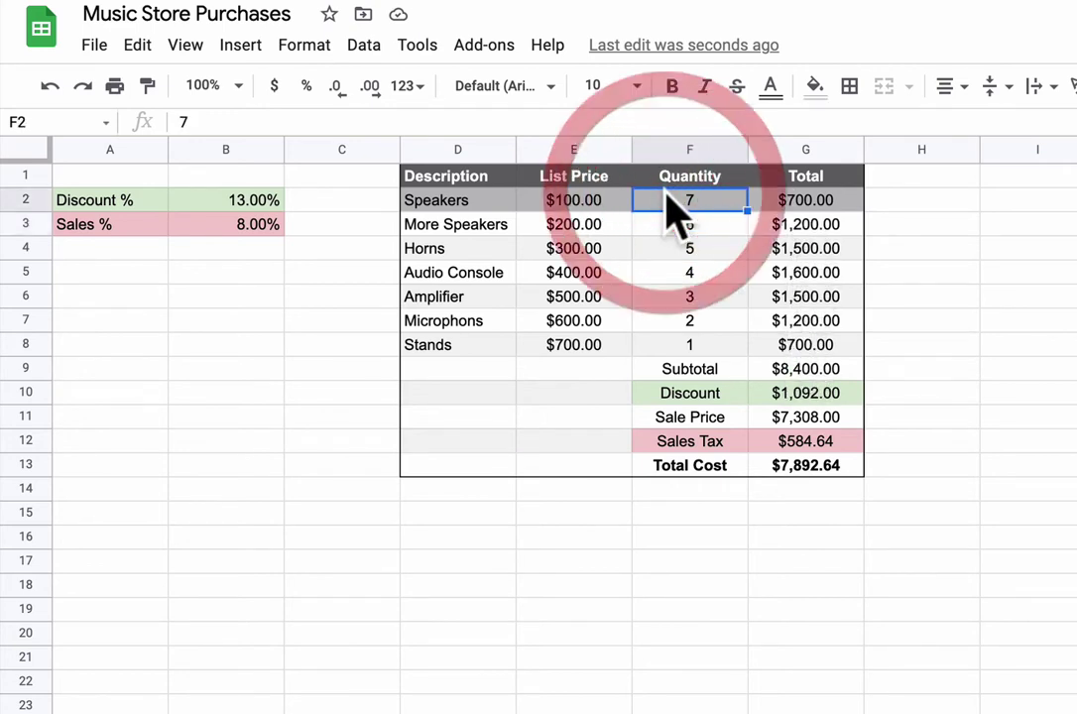
{"action": "left_click", "coordinate": [594, 199]}
{"action": "left_click", "coordinate": [657, 200]}
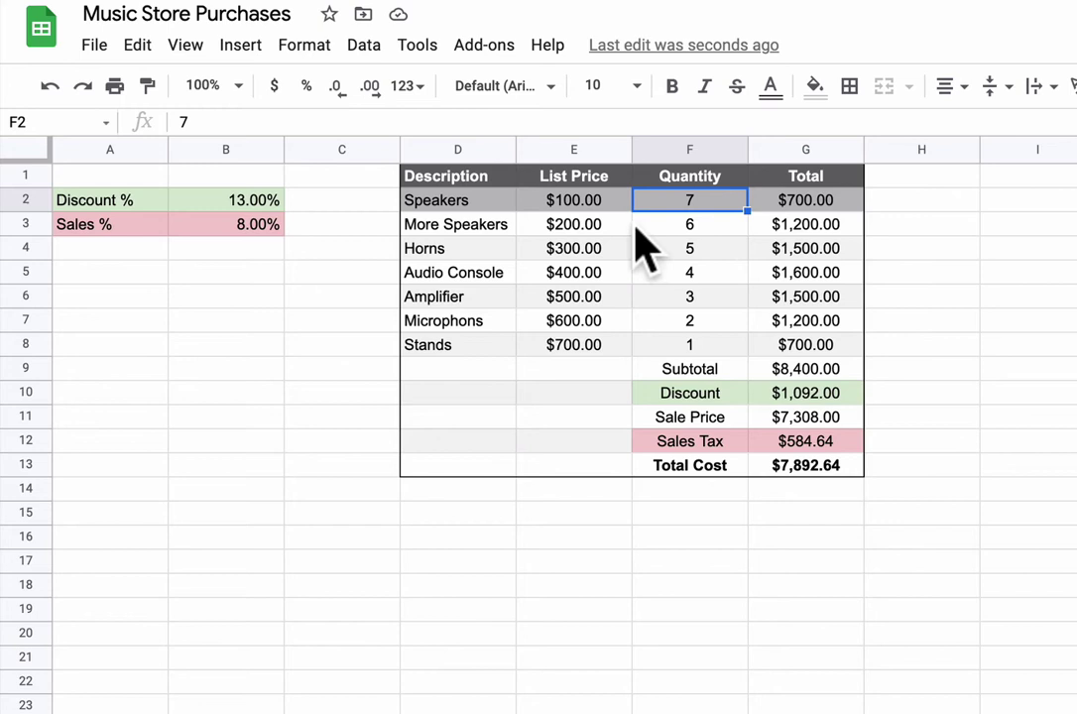
{"action": "left_click", "coordinate": [580, 195]}
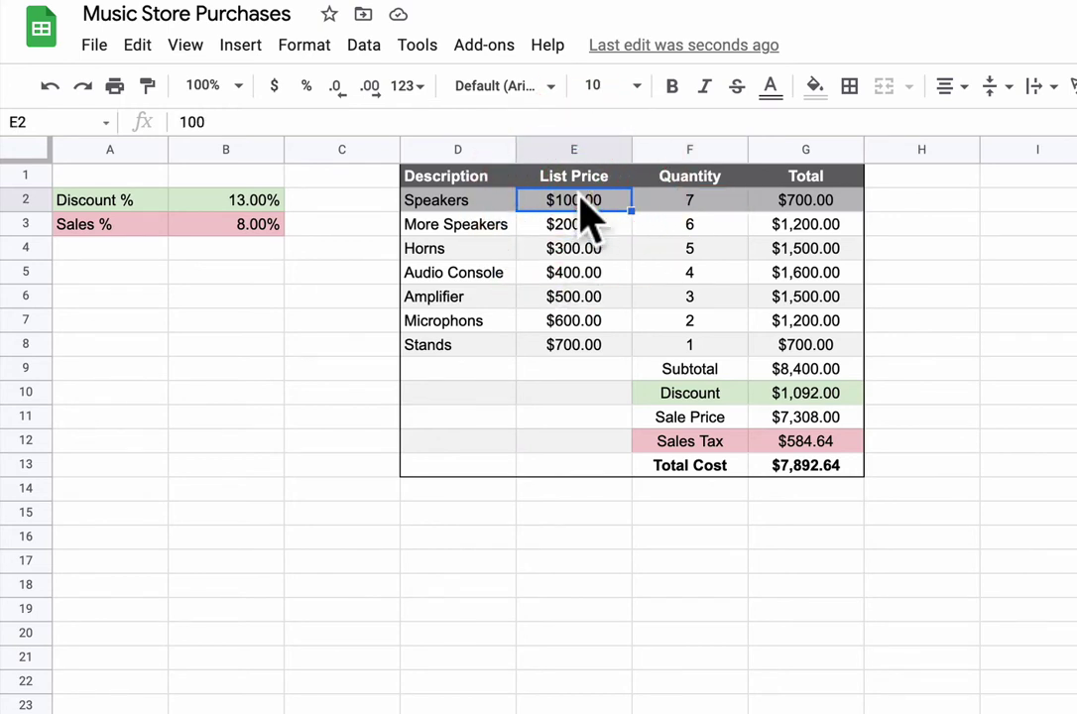
{"action": "left_click", "coordinate": [657, 196]}
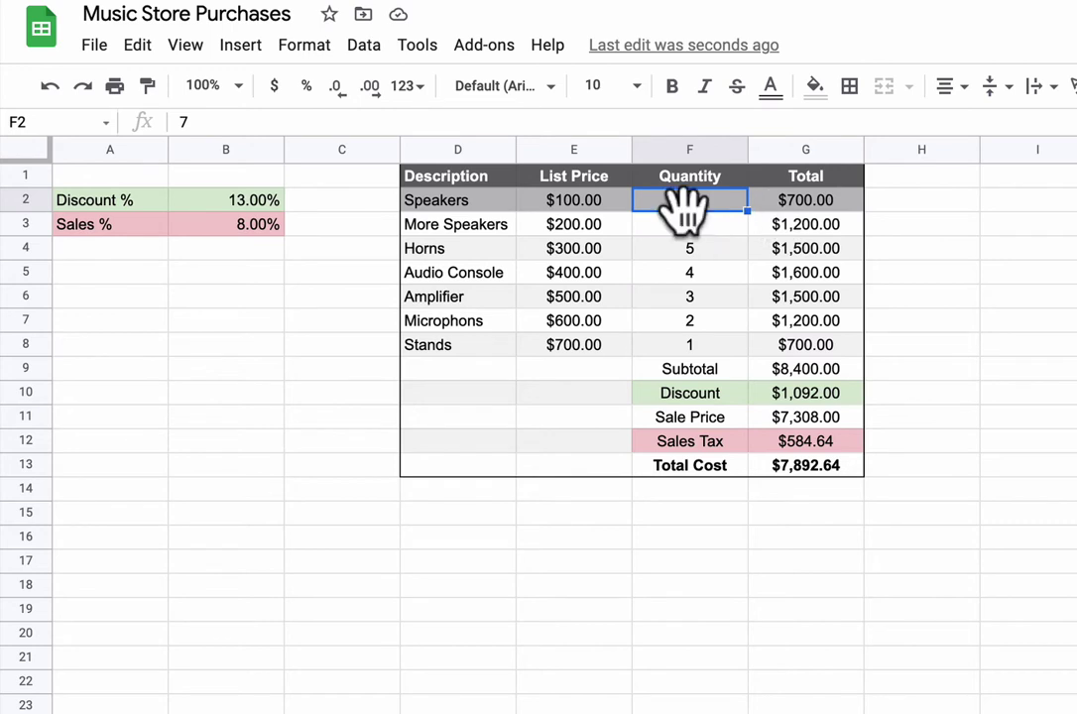
{"action": "left_click_drag", "start_coordinate": [645, 223], "coordinate": [693, 224]}
{"action": "left_click", "coordinate": [642, 254]}
{"action": "left_click_drag", "start_coordinate": [640, 252], "coordinate": [659, 278]}
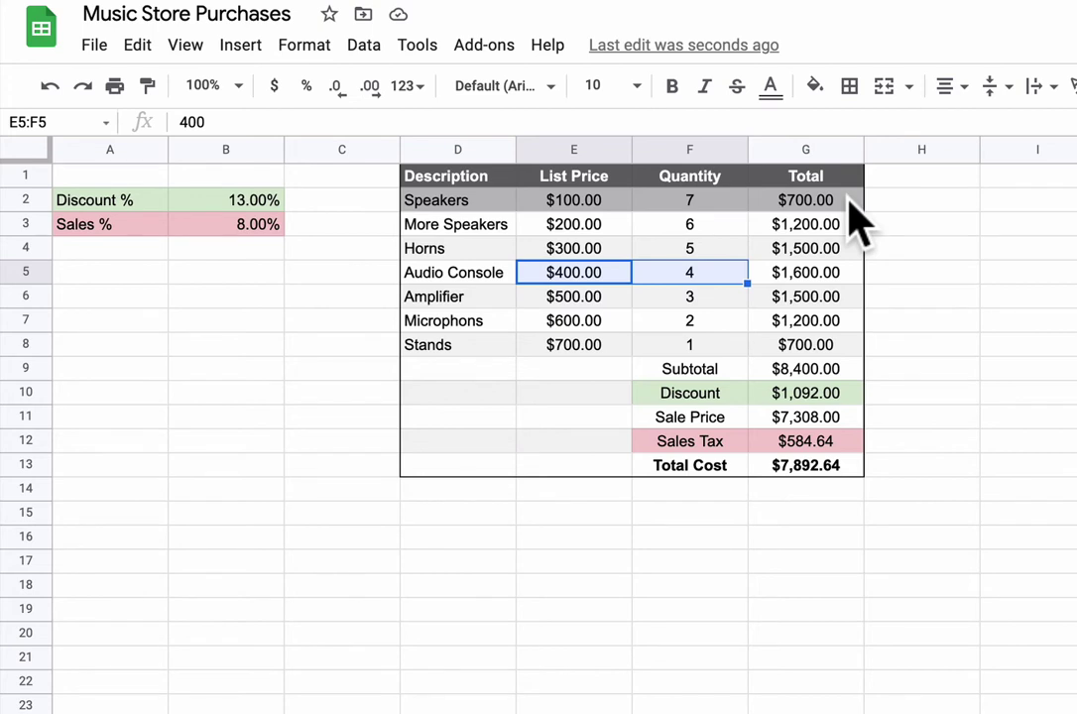
{"action": "left_click", "coordinate": [994, 197]}
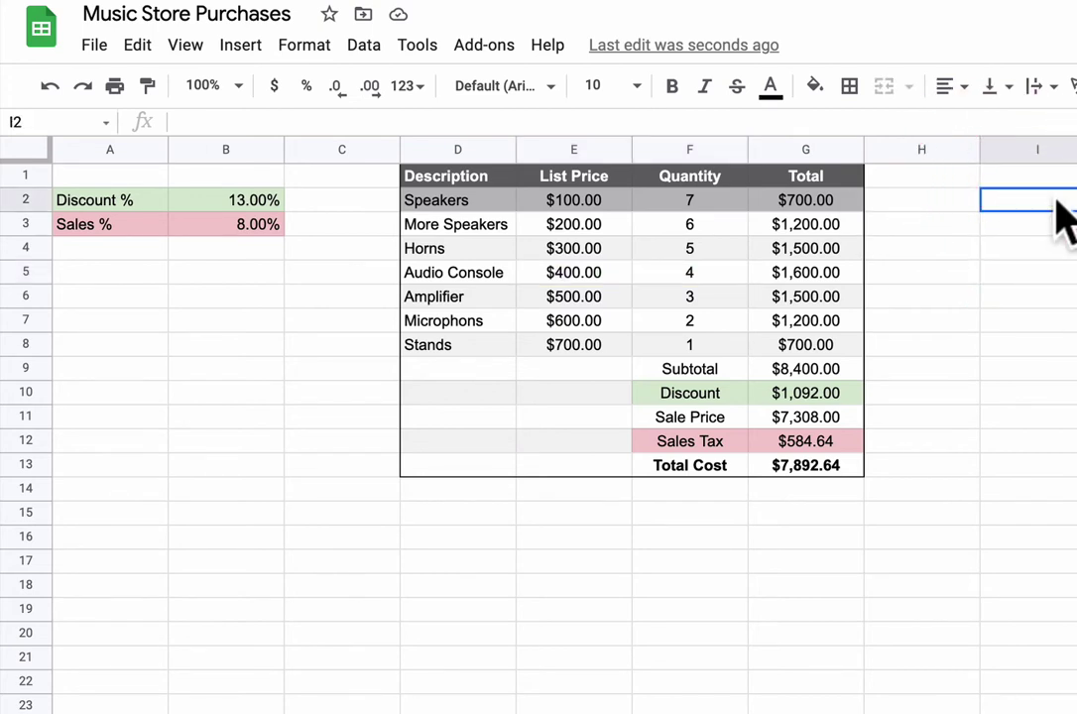
{"action": "type", "text": "="}
{"action": "key", "text": "Left"}
{"action": "key", "text": "Left"}
{"action": "key", "text": "Left"}
{"action": "key", "text": "Left"}
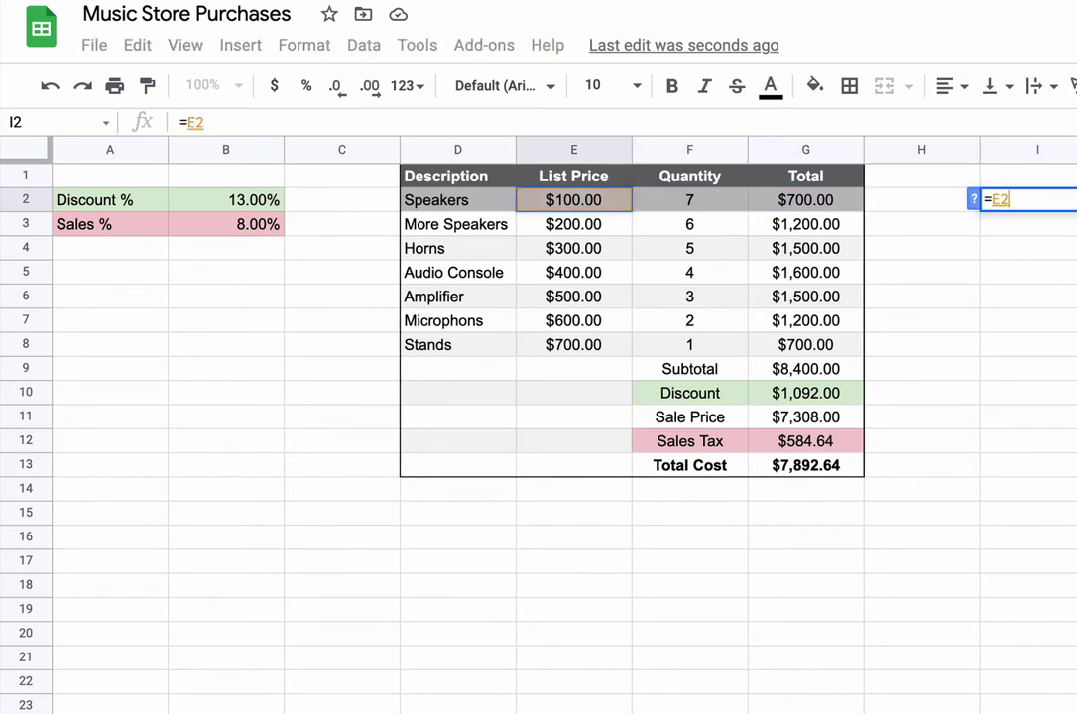
{"action": "type", "text": "+"}
{"action": "key", "text": "Left"}
{"action": "key", "text": "Left"}
{"action": "key", "text": "Left"}
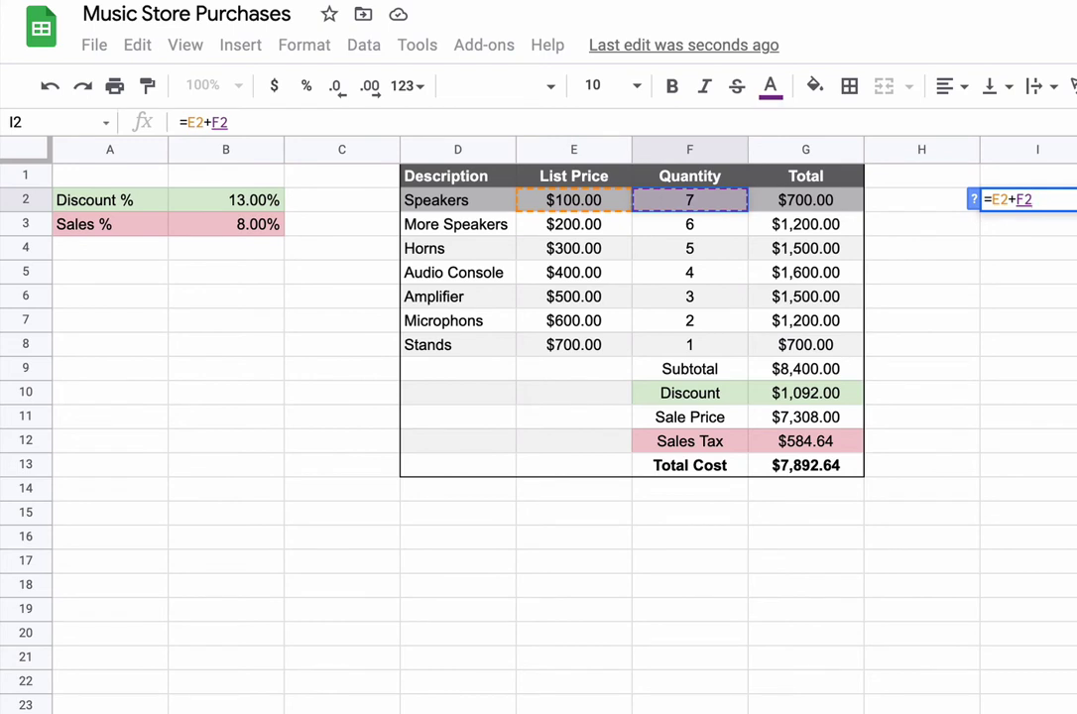
{"action": "key", "text": "Return"}
{"action": "left_click", "coordinate": [1054, 200]}
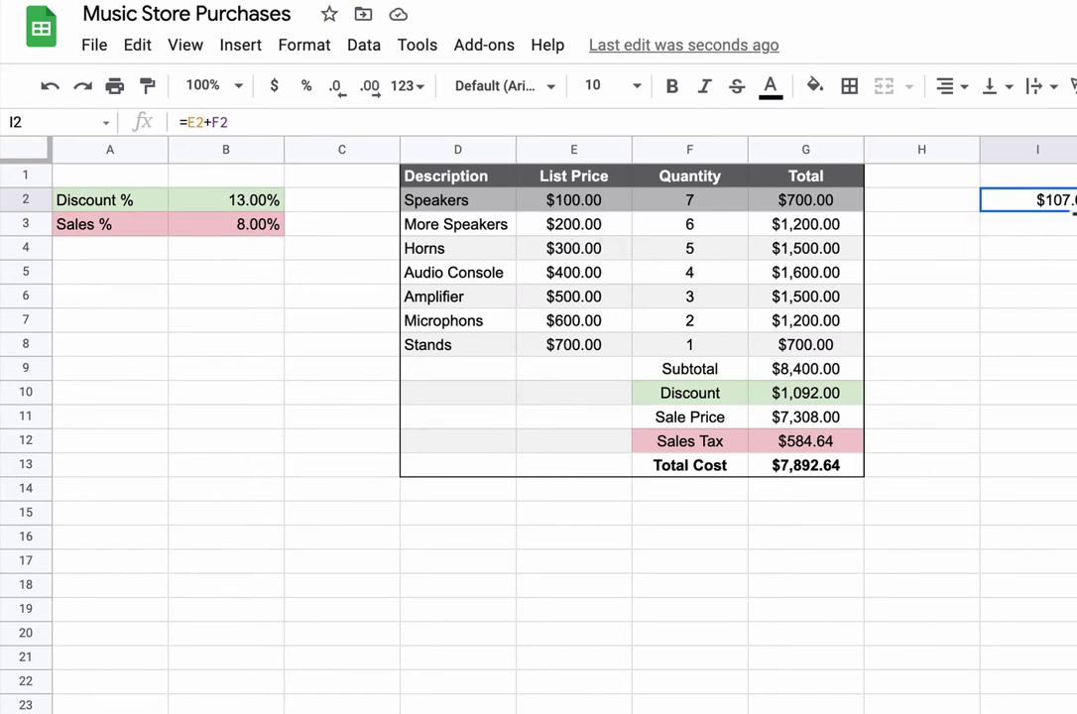
{"action": "left_click_drag", "start_coordinate": [1073, 212], "coordinate": [1073, 344]}
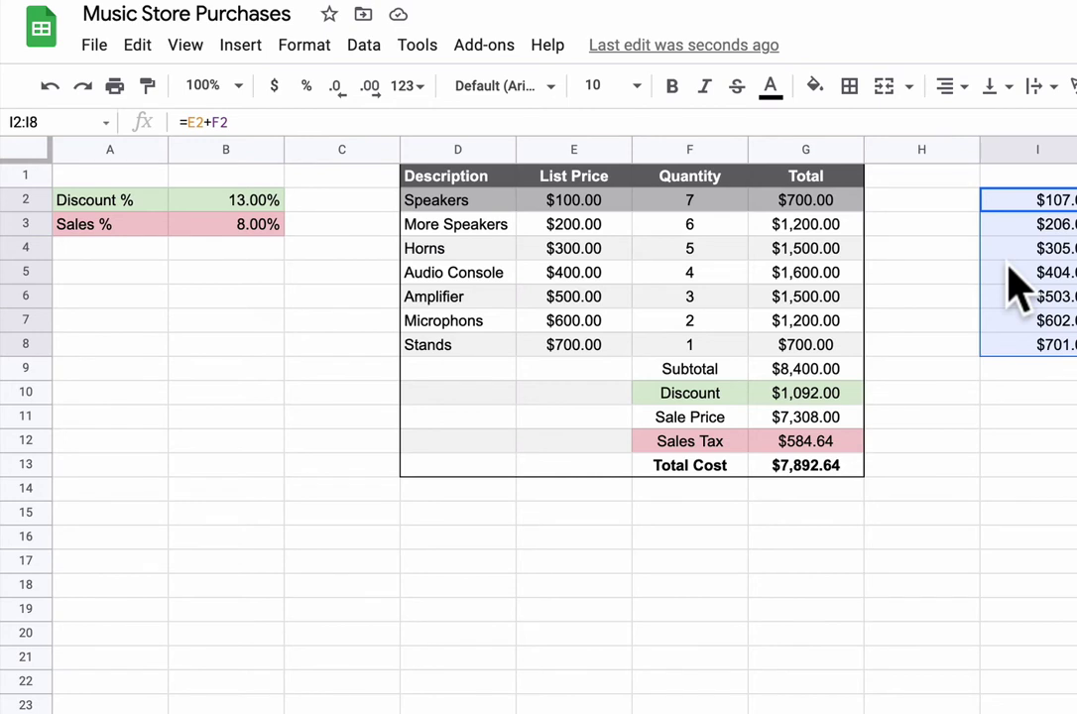
{"action": "type", "text": "\\"}
{"action": "key", "text": "Return"}
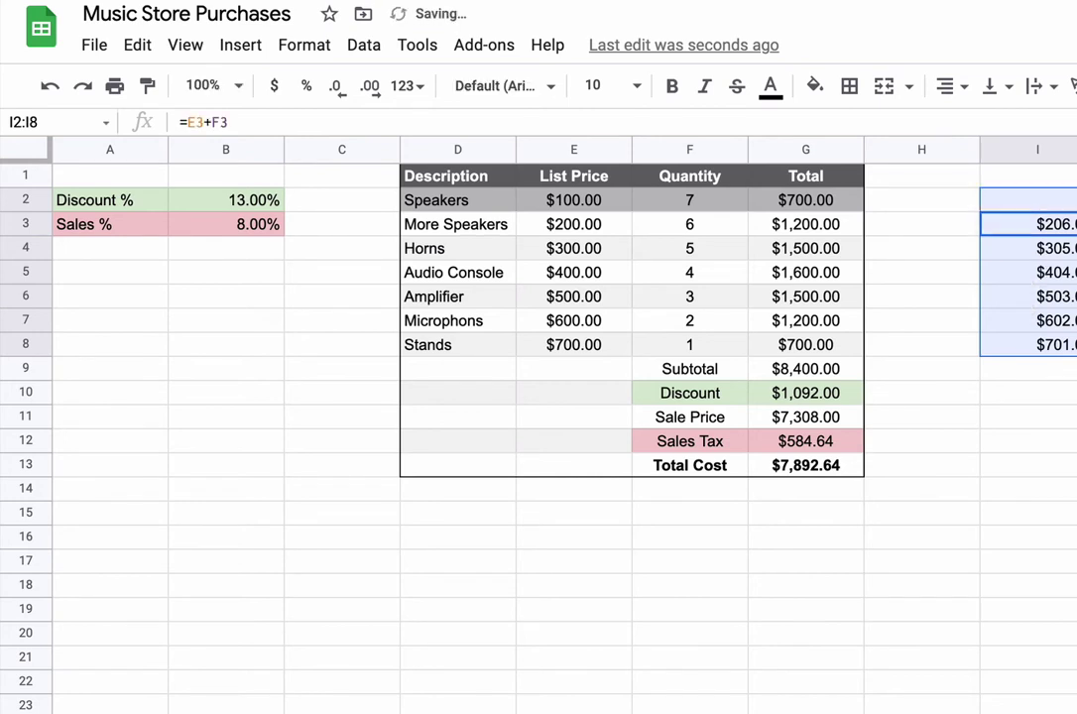
{"action": "key", "text": "ctrl+z"}
{"action": "key", "text": "ctrl+z"}
{"action": "key", "text": "ctrl+z"}
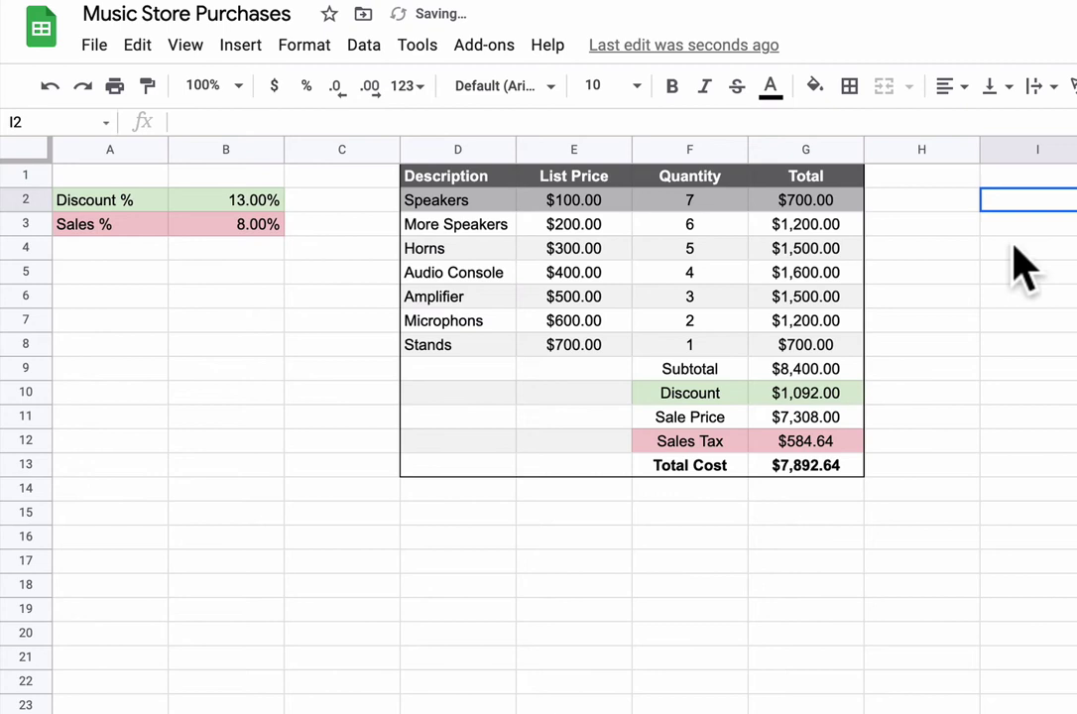
- Inspect the Subtotal and Discount rows, where 13% comes off $8,400.00
{"action": "left_click", "coordinate": [717, 369]}
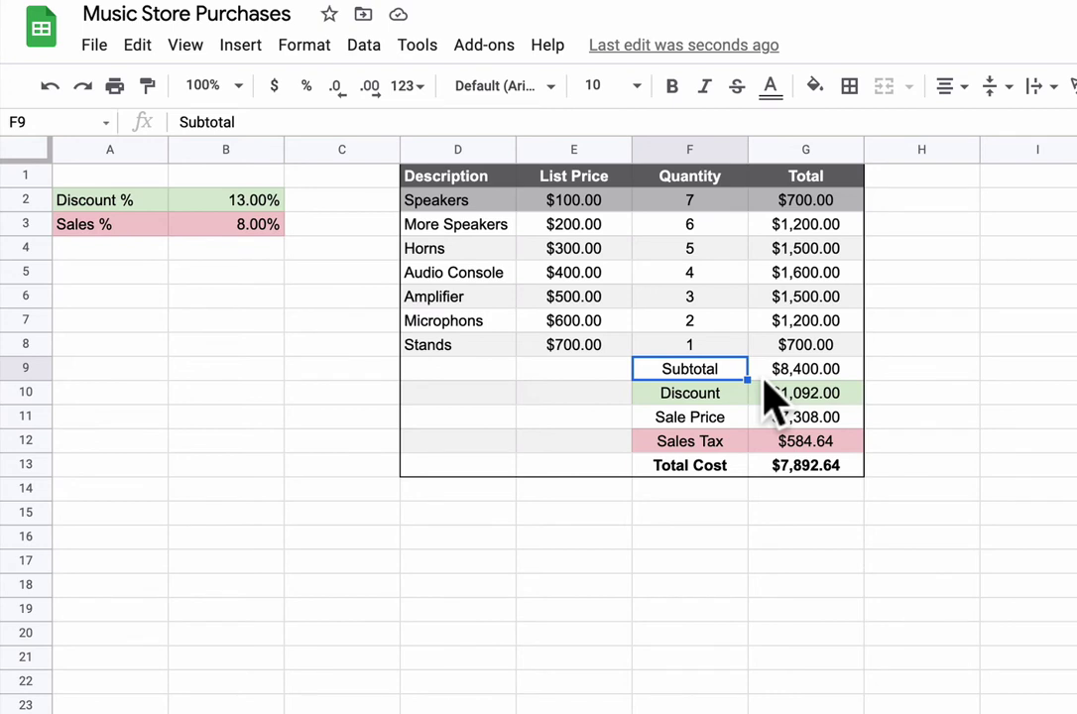
{"action": "left_click", "coordinate": [729, 393]}
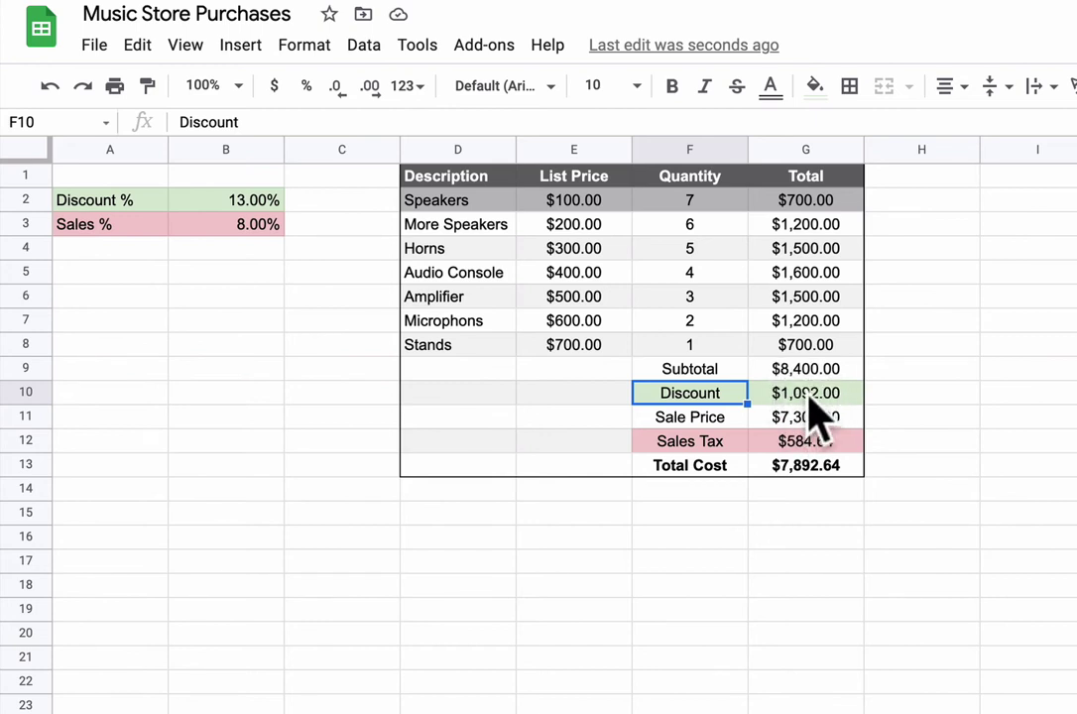
- Try 15% and 100% in the B2 discount rate, then settle on 20%
{"action": "left_click", "coordinate": [249, 197]}
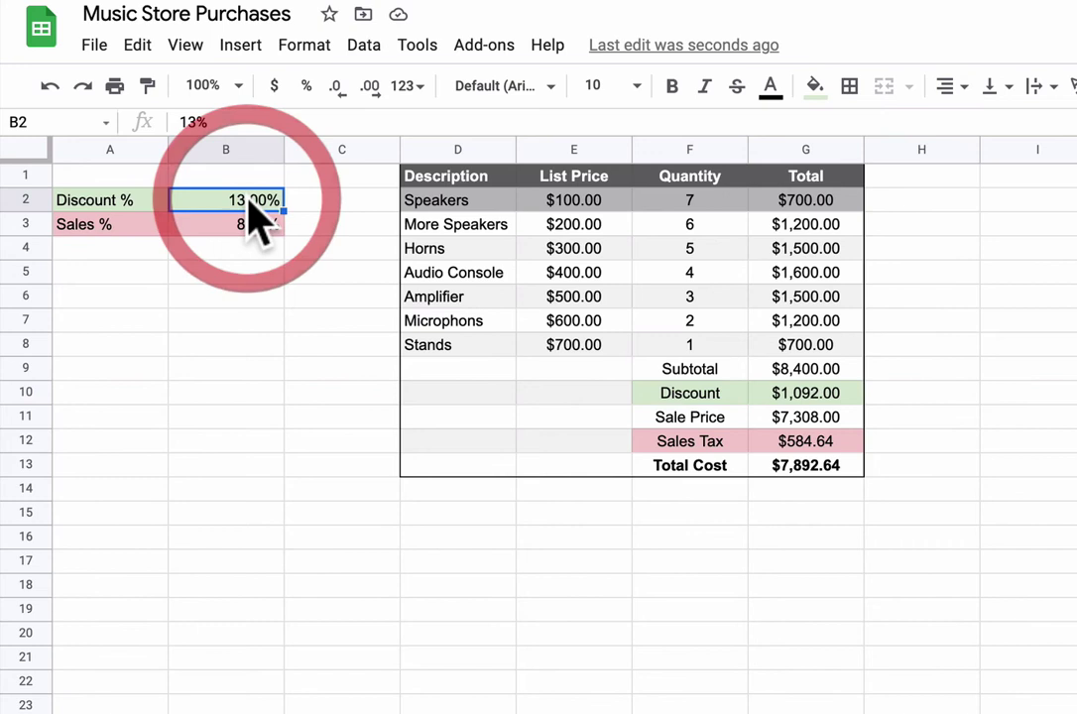
{"action": "type", "text": "15"}
{"action": "key", "text": "Return"}
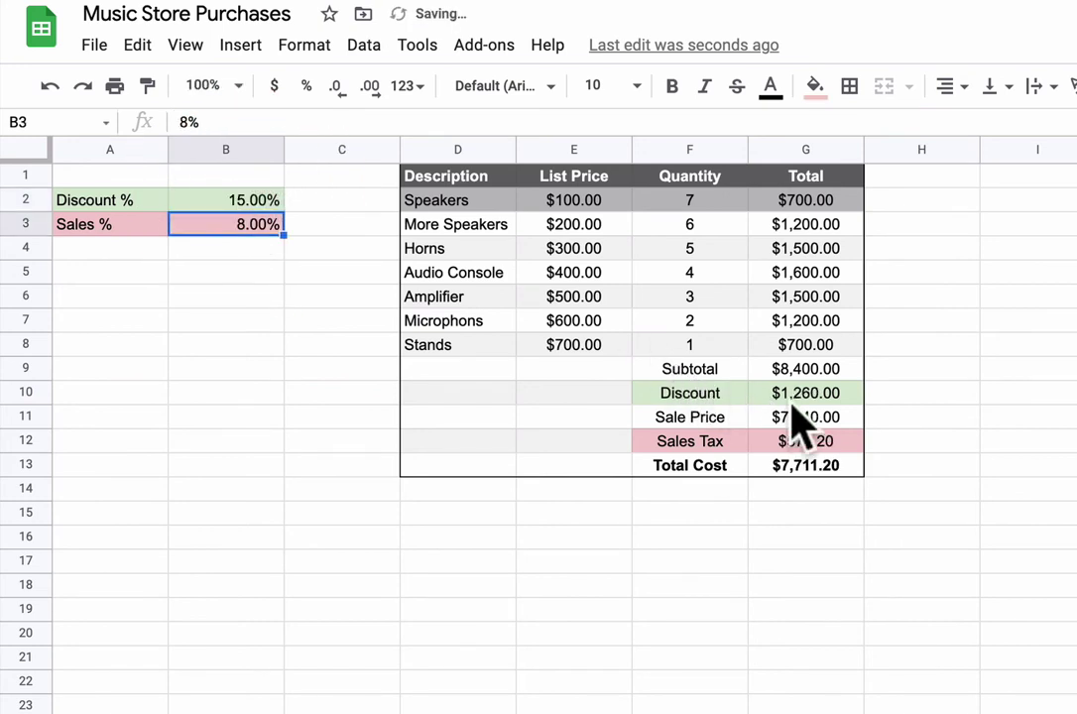
{"action": "left_click", "coordinate": [240, 199]}
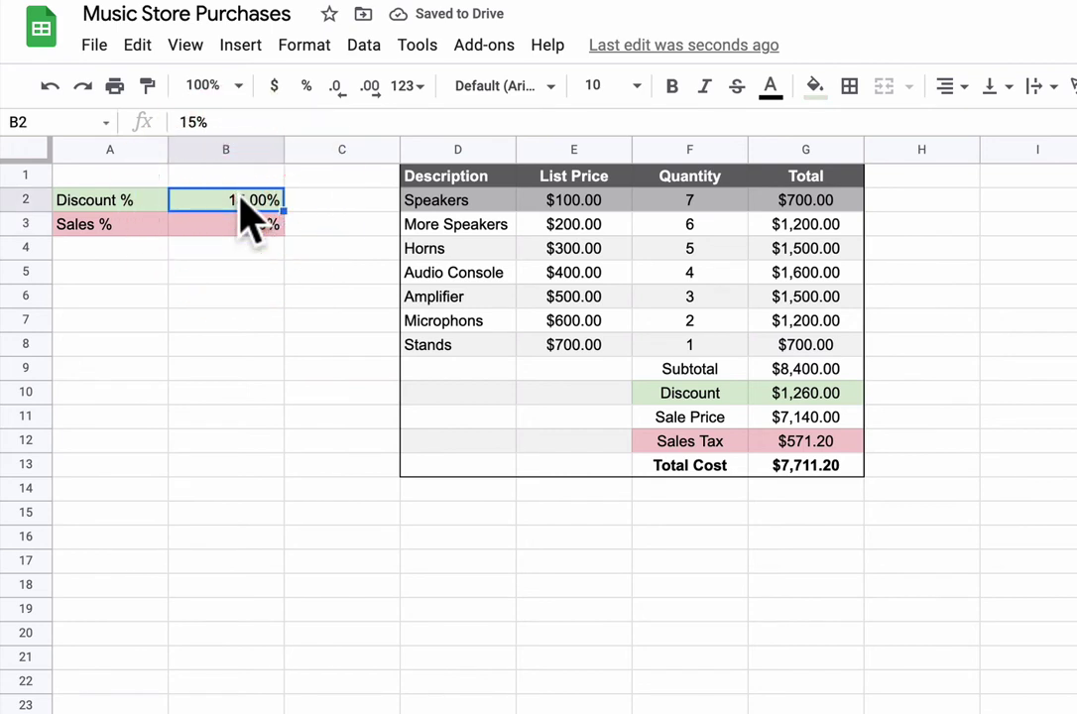
{"action": "type", "text": "100"}
{"action": "key", "text": "Return"}
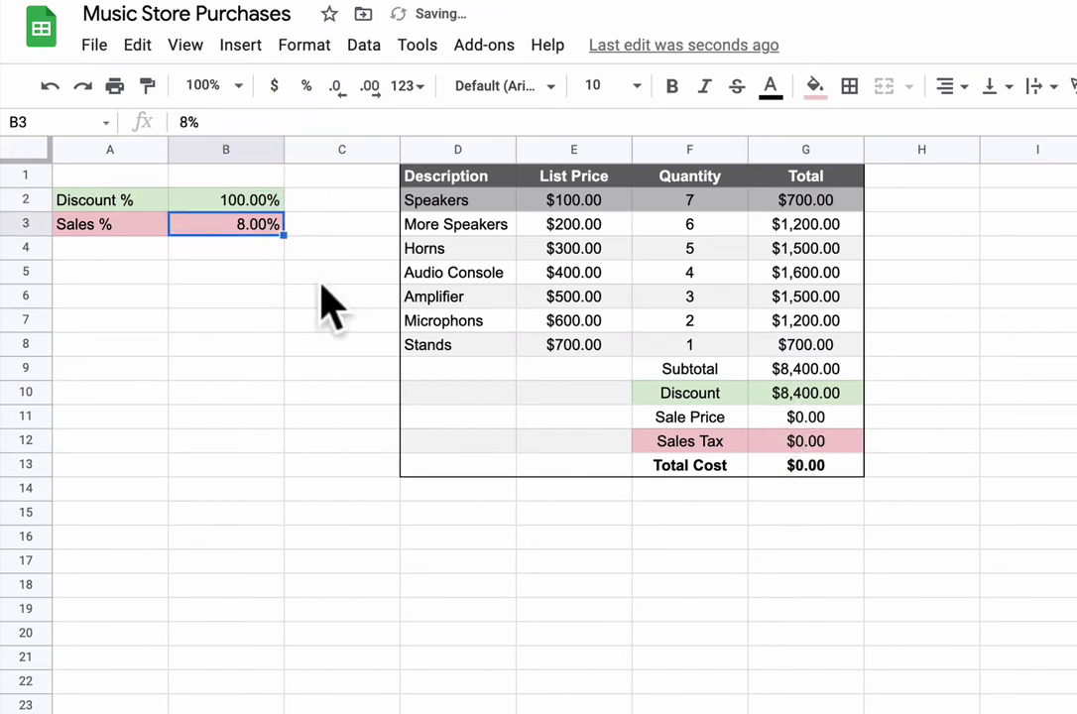
{"action": "left_click", "coordinate": [230, 202]}
{"action": "type", "text": "20"}
{"action": "key", "text": "Return"}
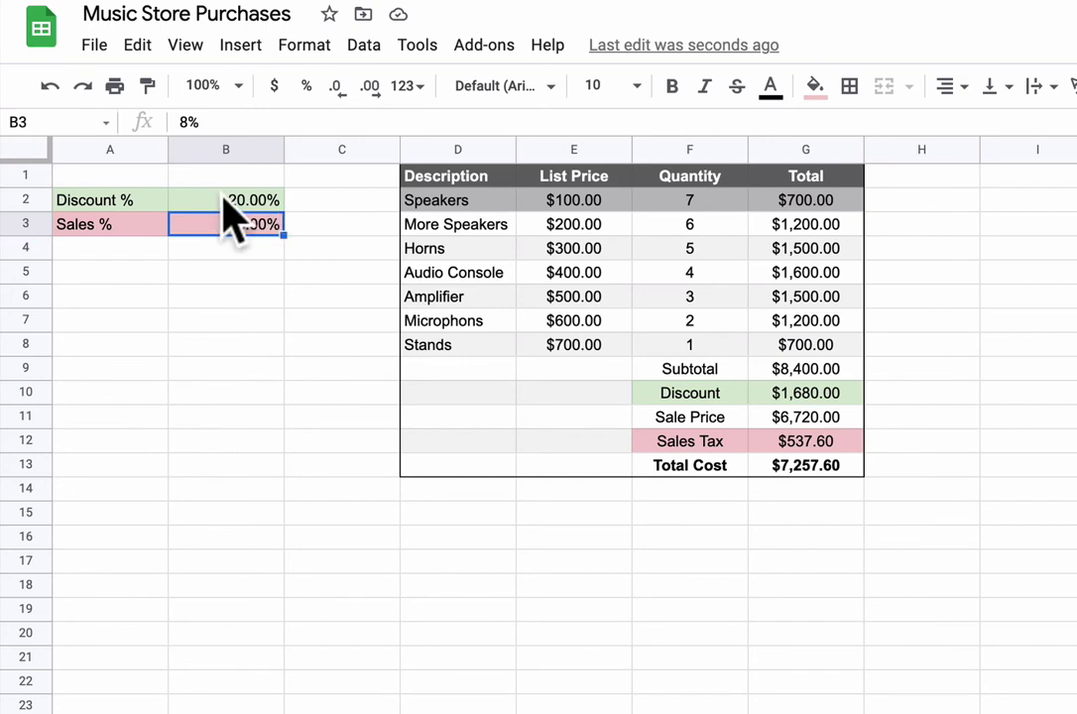
- Set the B3 sales rate to 10% and check the resulting $672.00 Sales Tax
{"action": "left_click", "coordinate": [727, 422]}
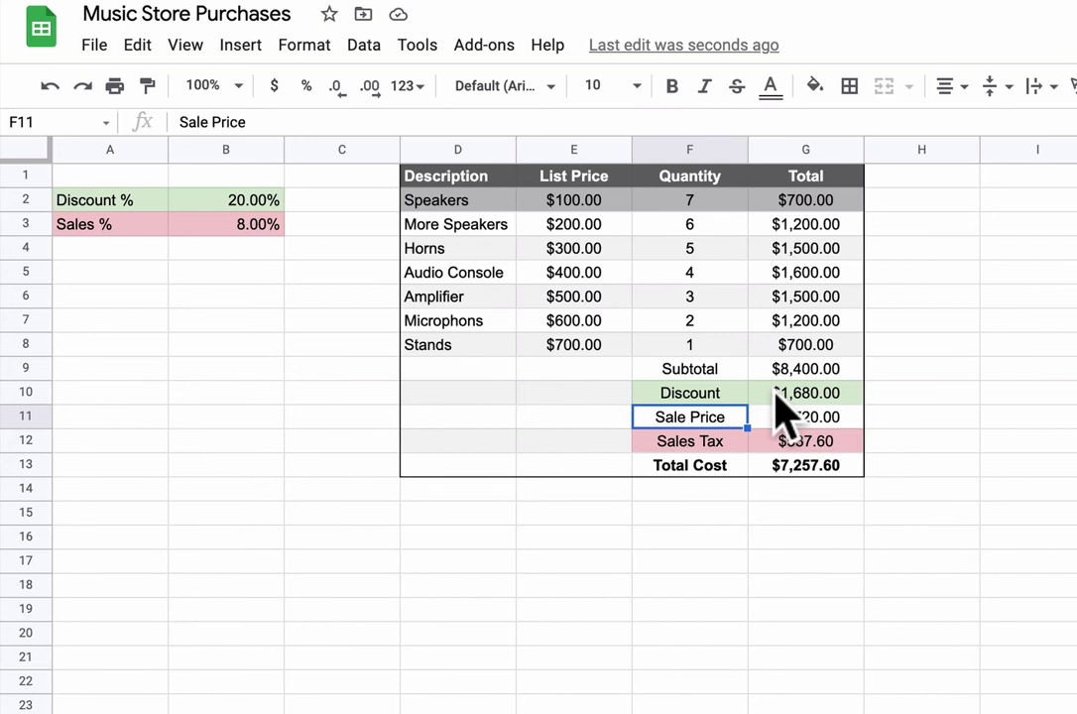
{"action": "left_click", "coordinate": [734, 441]}
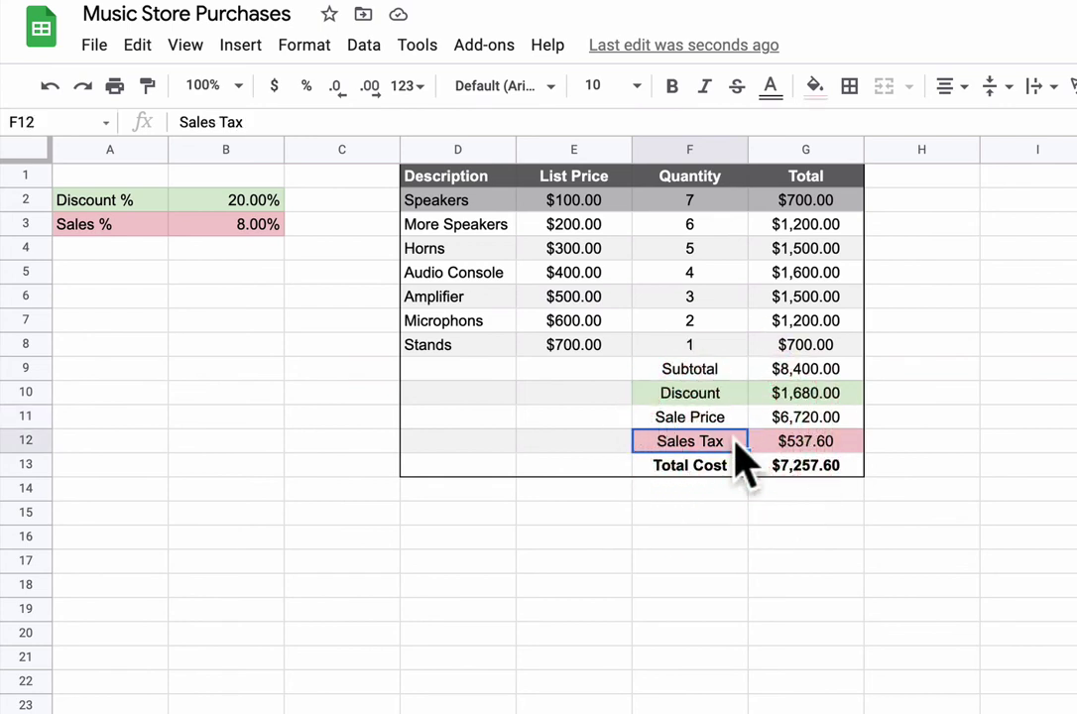
{"action": "left_click", "coordinate": [245, 224]}
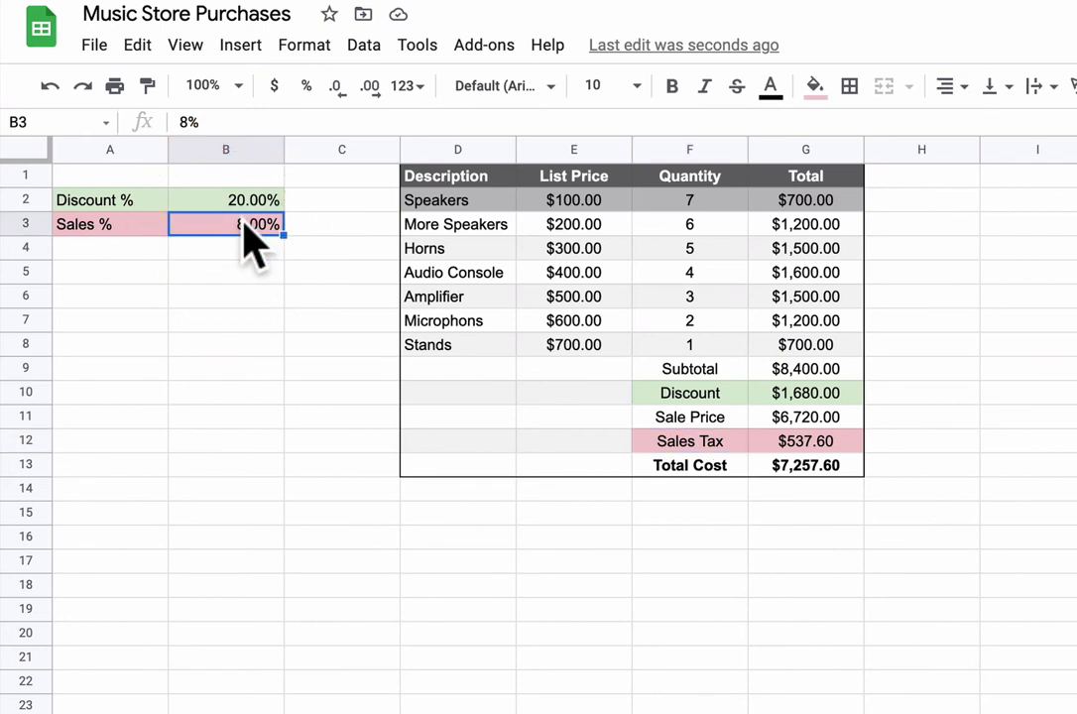
{"action": "type", "text": "1"}
{"action": "key", "text": "Return"}
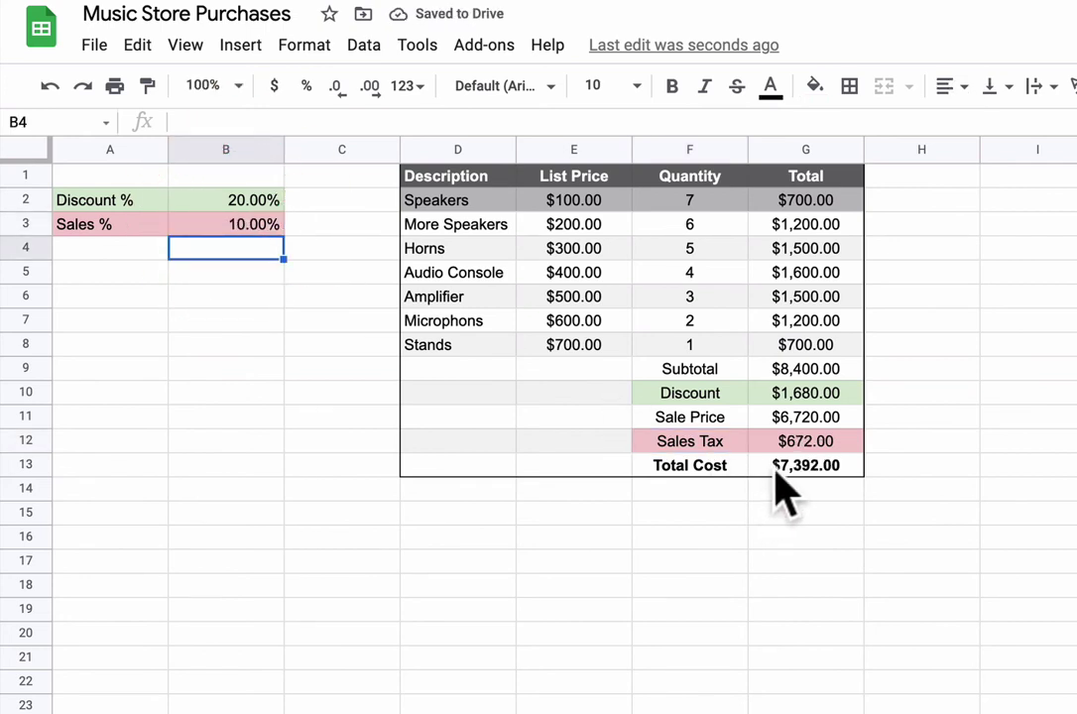
{"action": "left_click", "coordinate": [724, 444]}
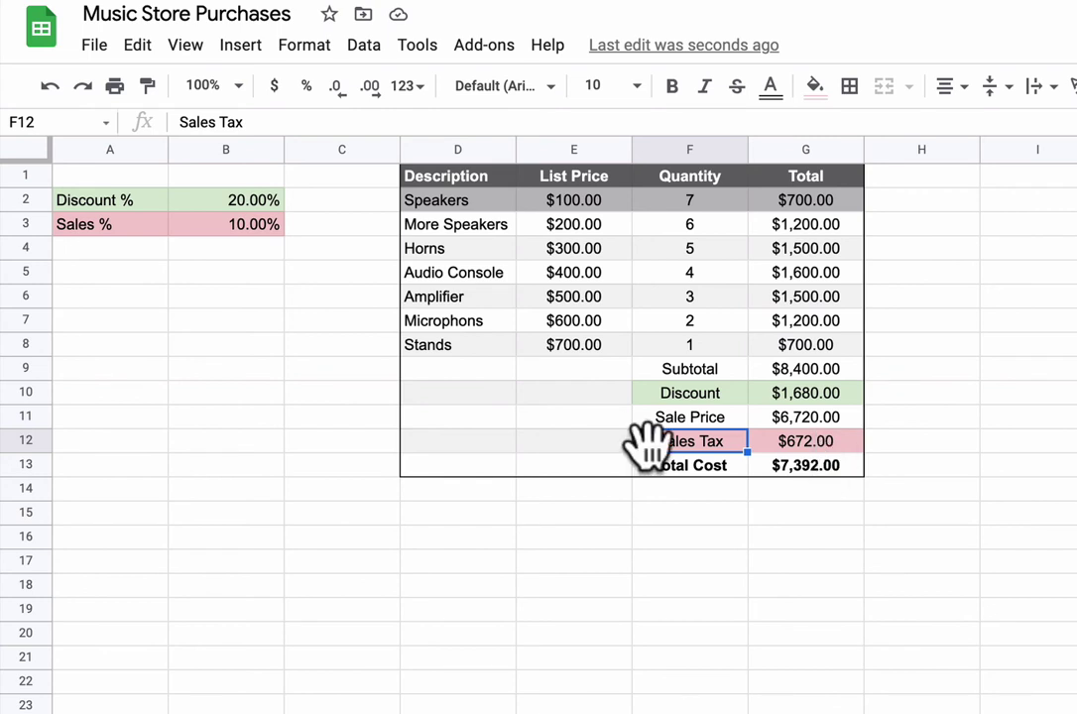
{"action": "left_click", "coordinate": [243, 230]}
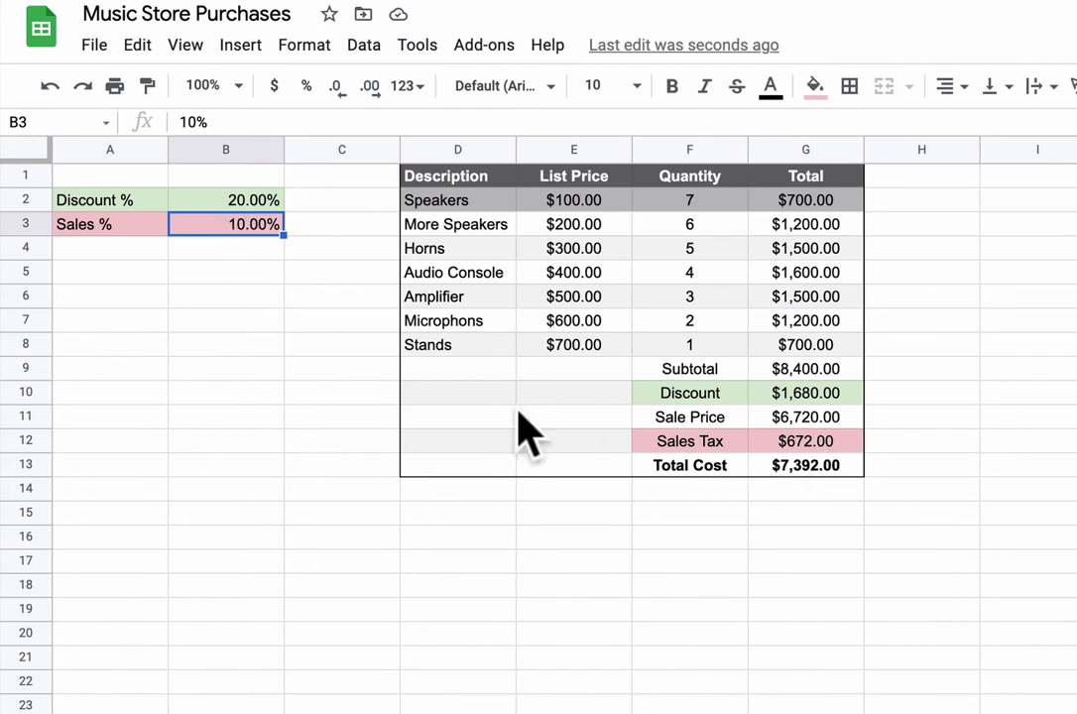
{"action": "left_click", "coordinate": [831, 474]}
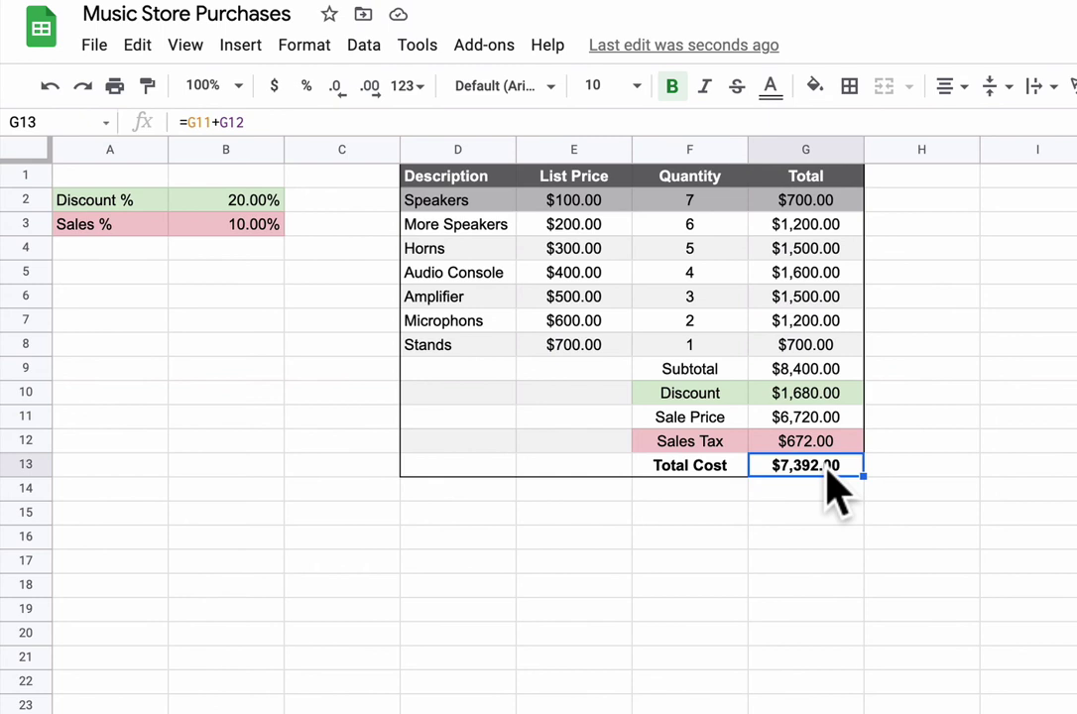
{"action": "left_click", "coordinate": [799, 417]}
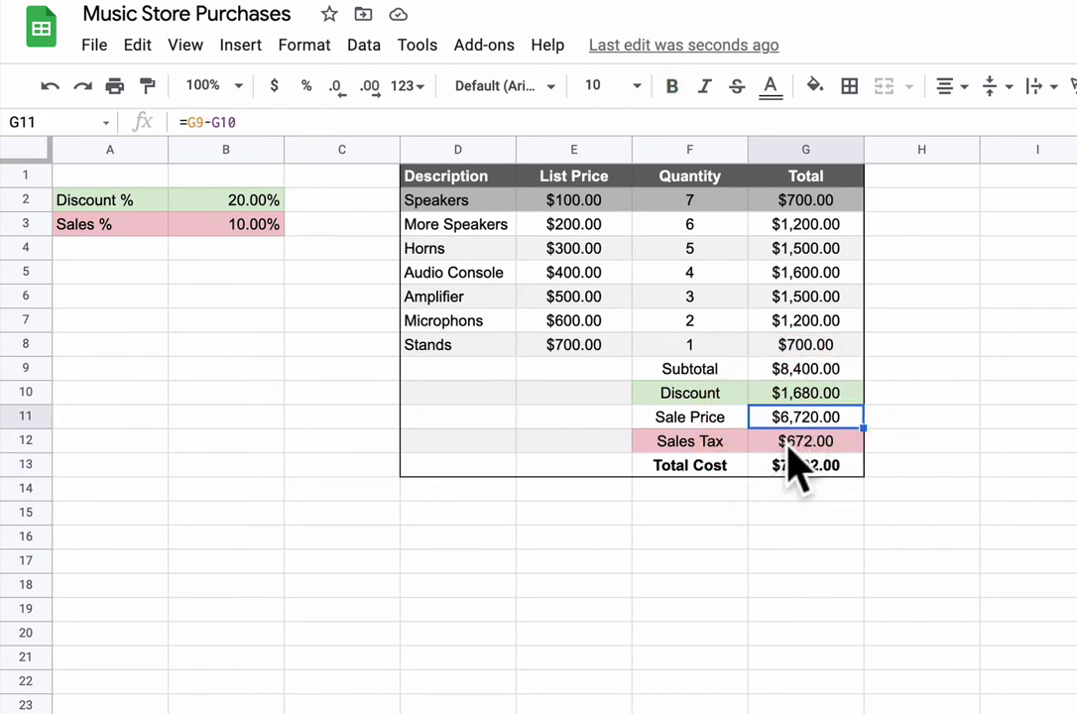
{"action": "left_click", "coordinate": [799, 442]}
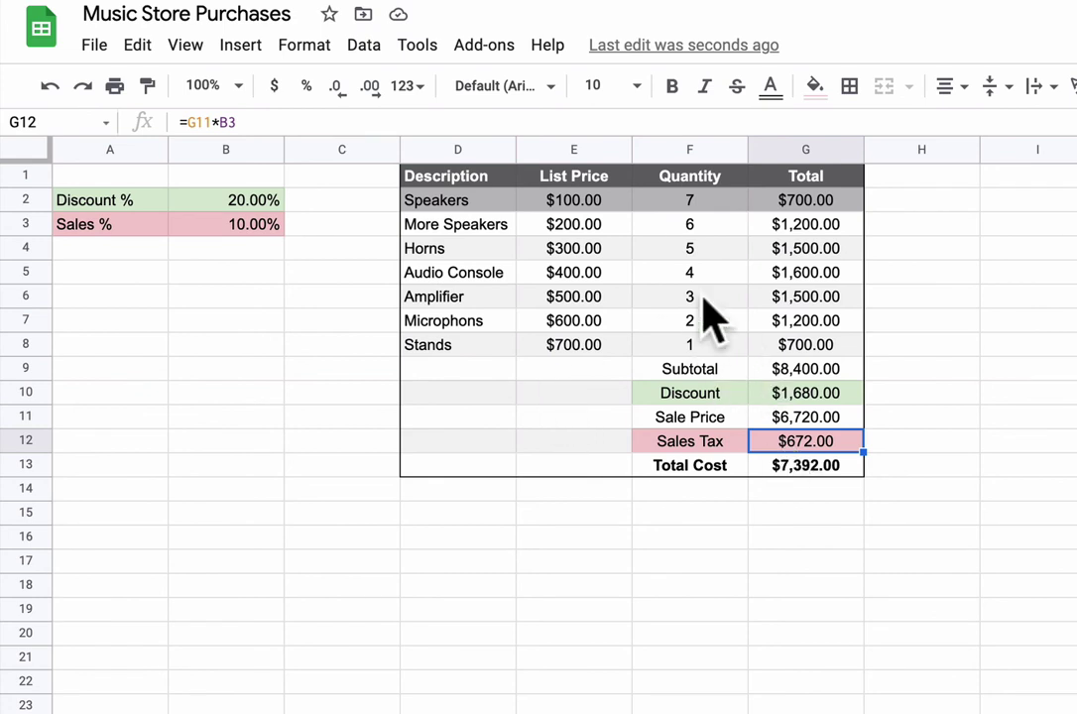
{"action": "left_click", "coordinate": [691, 207]}
{"action": "left_click", "coordinate": [699, 248]}
{"action": "left_click", "coordinate": [587, 202]}
{"action": "left_click", "coordinate": [590, 223]}
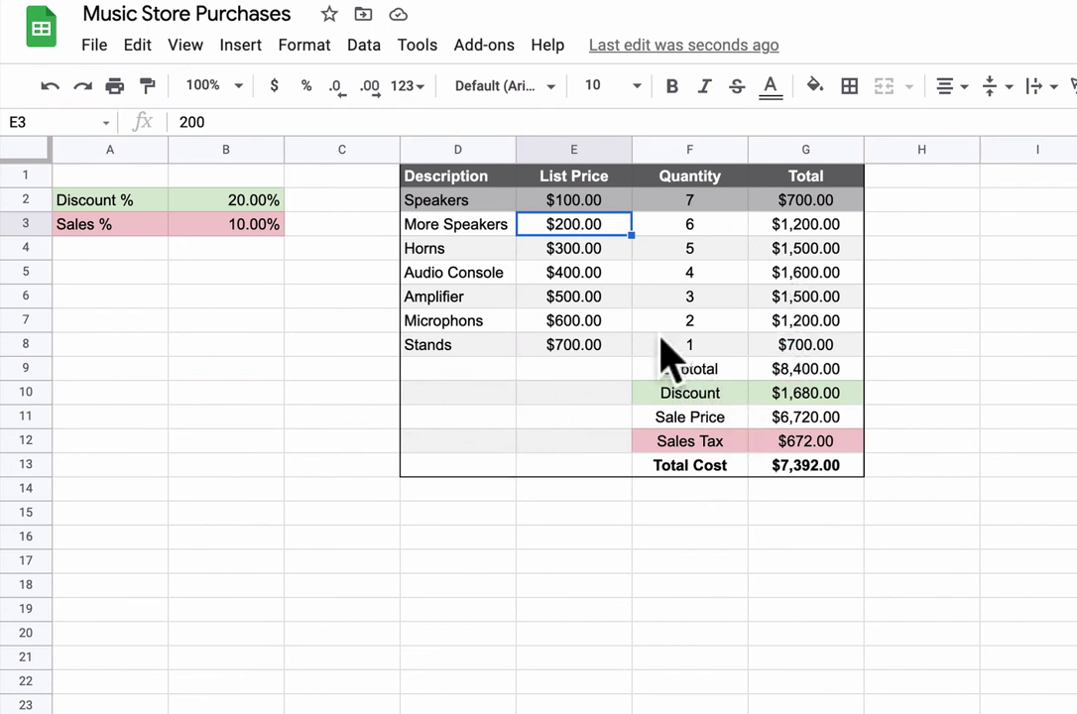
{"action": "left_click", "coordinate": [204, 535]}
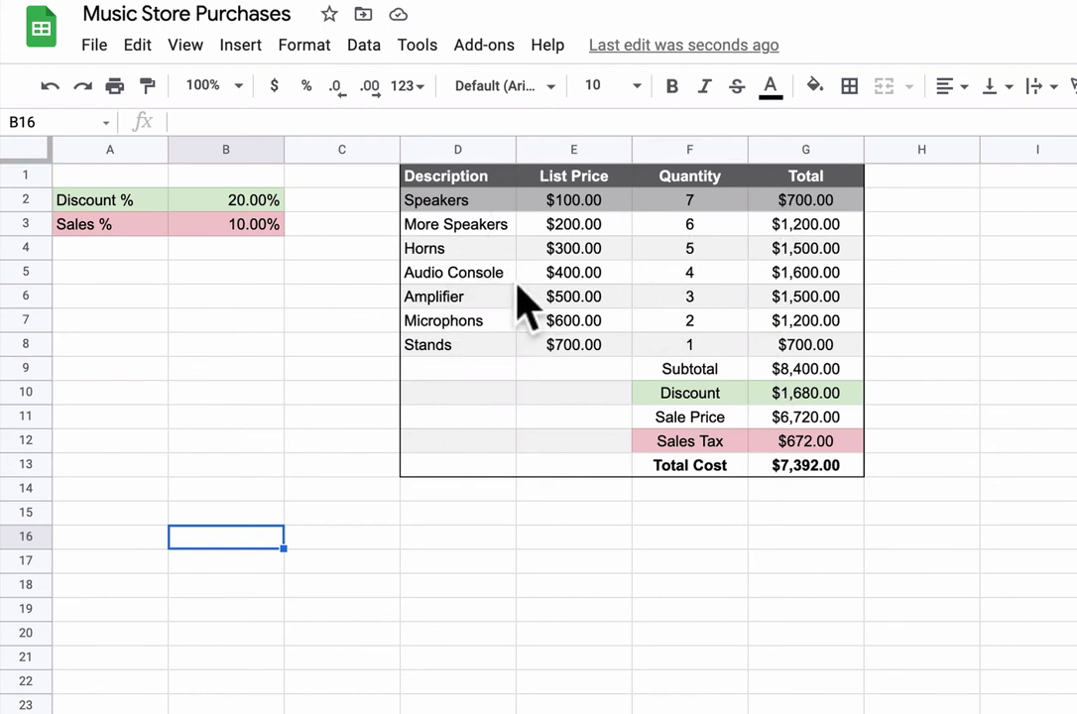
{"action": "left_click_drag", "start_coordinate": [496, 175], "coordinate": [793, 183]}
{"action": "left_click", "coordinate": [433, 197]}
{"action": "left_click_drag", "start_coordinate": [434, 177], "coordinate": [806, 463]}
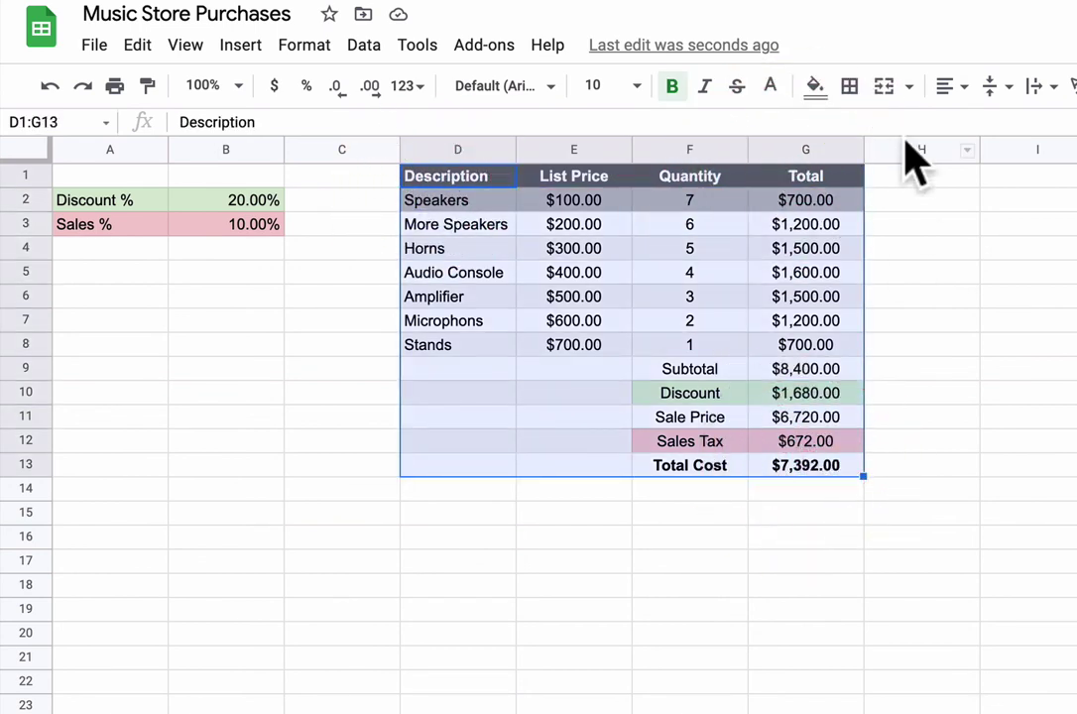
{"action": "left_click", "coordinate": [850, 88]}
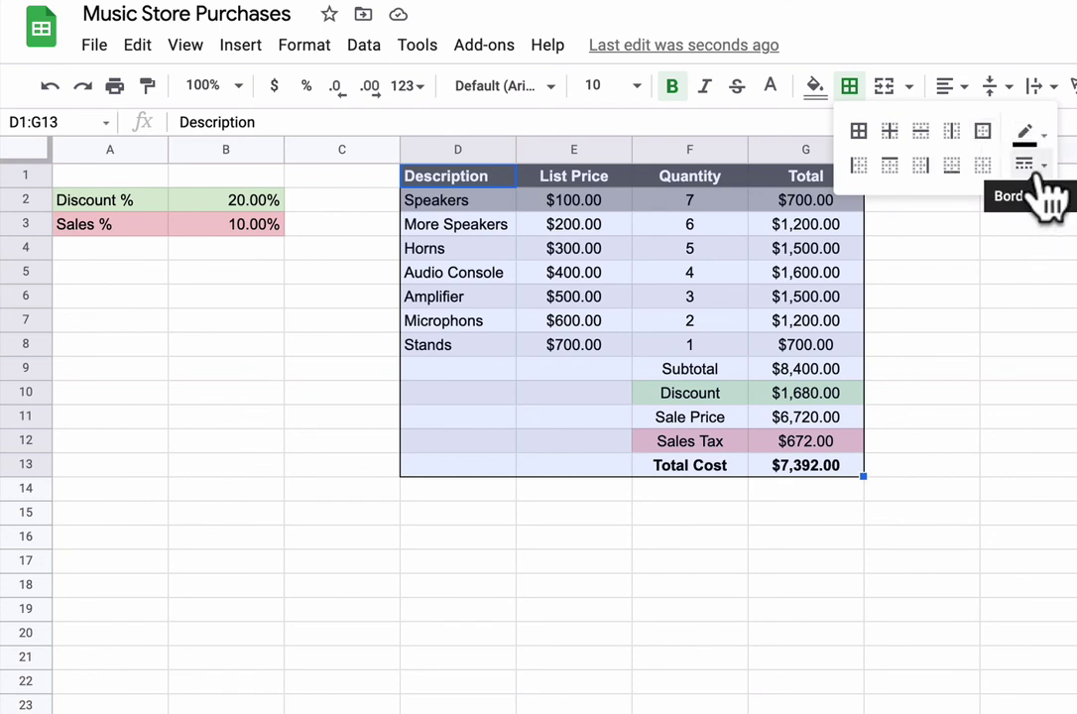
{"action": "left_click", "coordinate": [964, 277]}
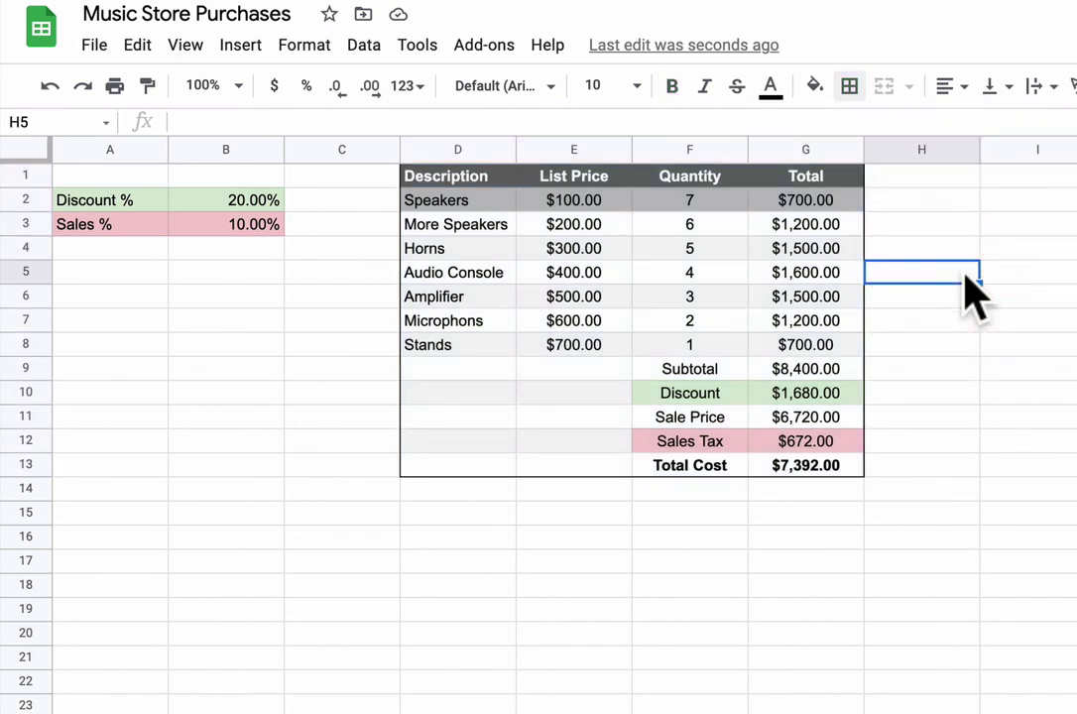